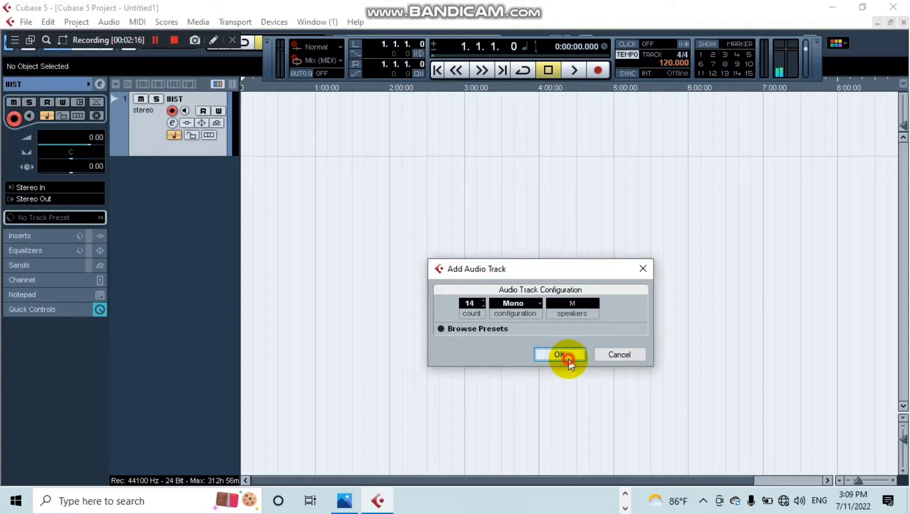
Add 14 mono audio tracks to the project below the INST track.
{"action": "left_click", "coordinate": [568, 359]}
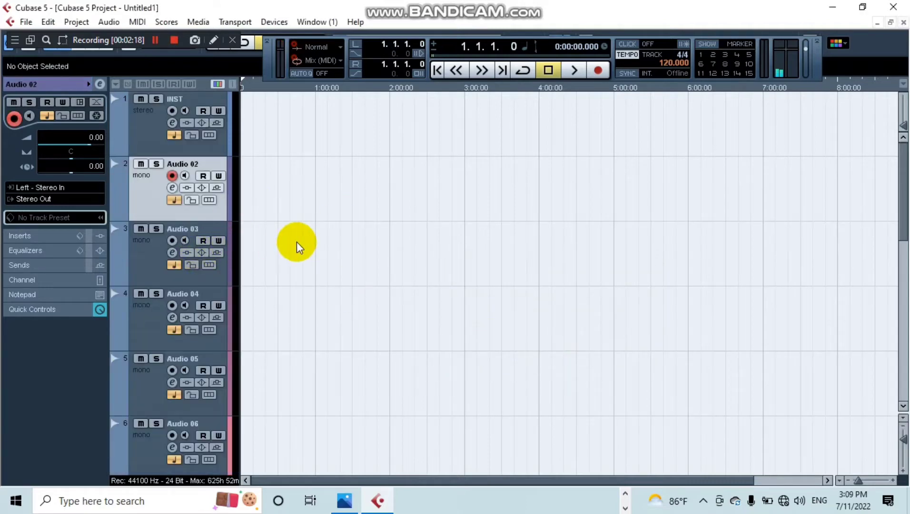
{"action": "scroll", "coordinate": [295, 243], "scroll_direction": "down", "scroll_amount": 10}
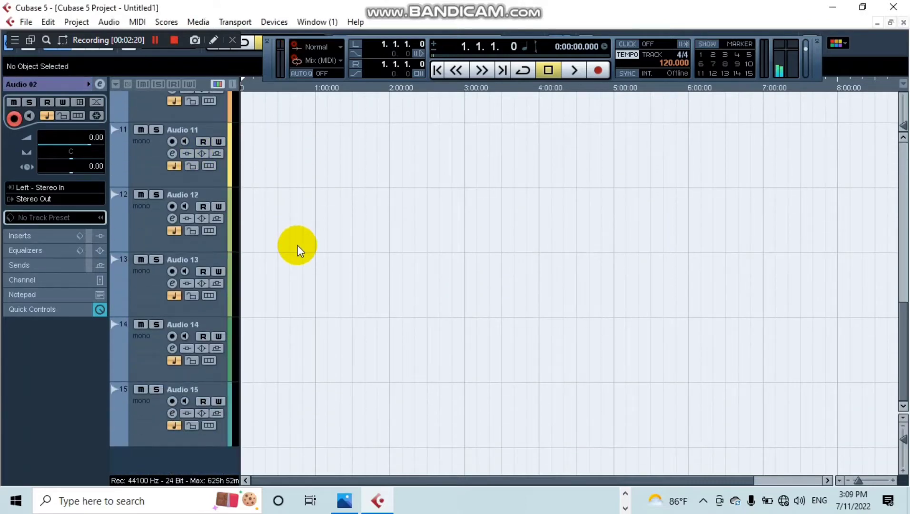
Switch to the image viewer, examine the track layout diagram for the voice track and FX channels, and return to Cubase 5.
{"action": "left_click", "coordinate": [832, 7]}
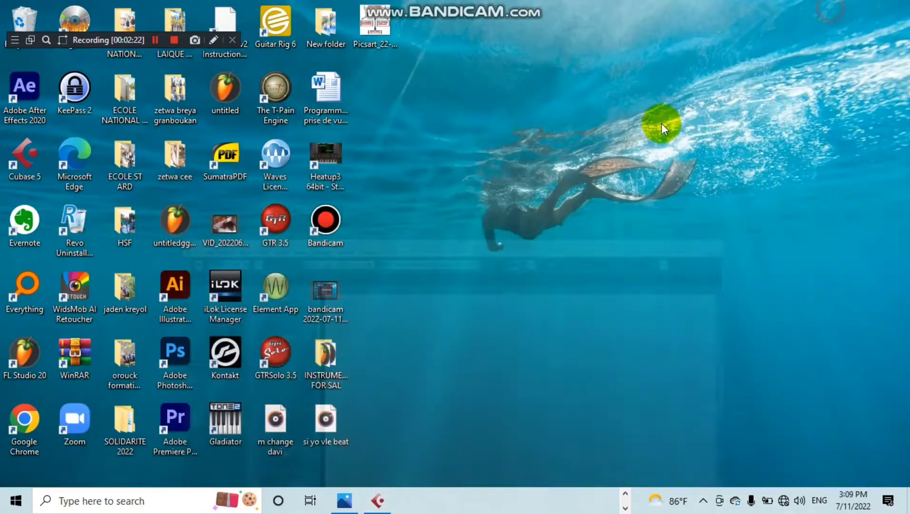
{"action": "left_click", "coordinate": [378, 500]}
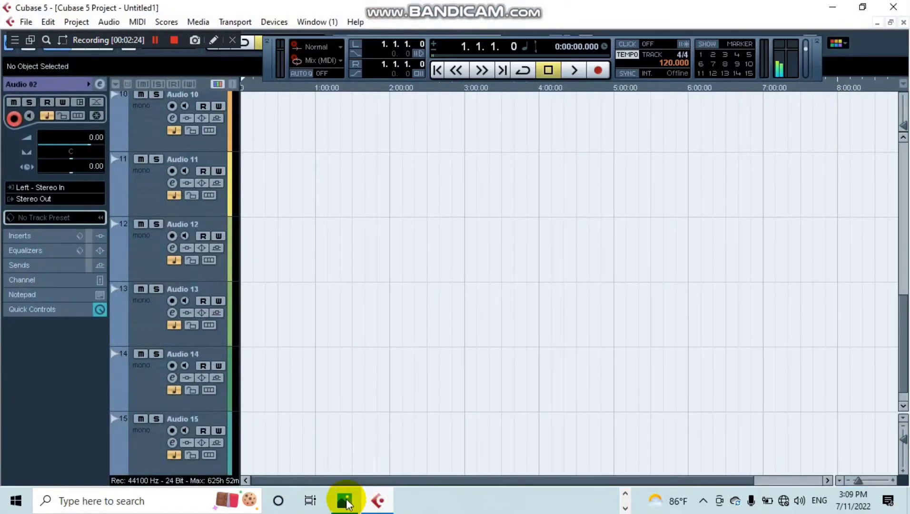
{"action": "left_click", "coordinate": [345, 500]}
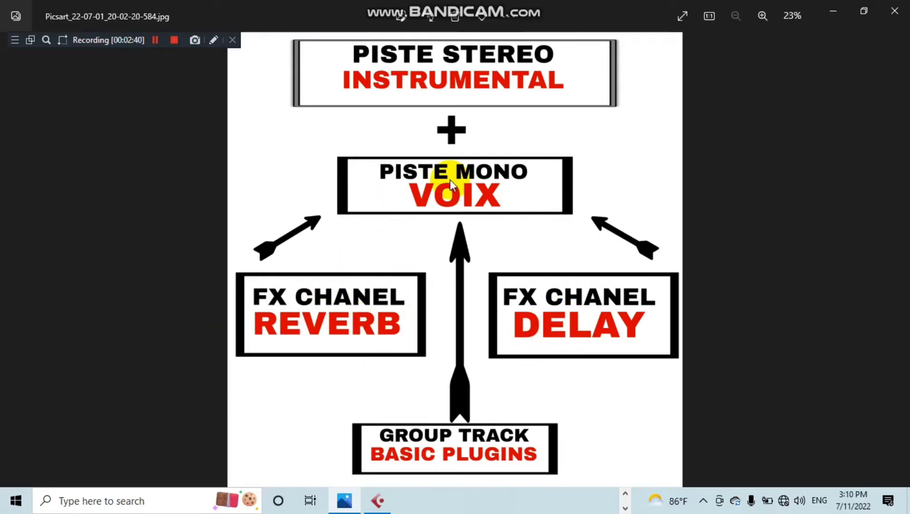
{"action": "left_click", "coordinate": [832, 14]}
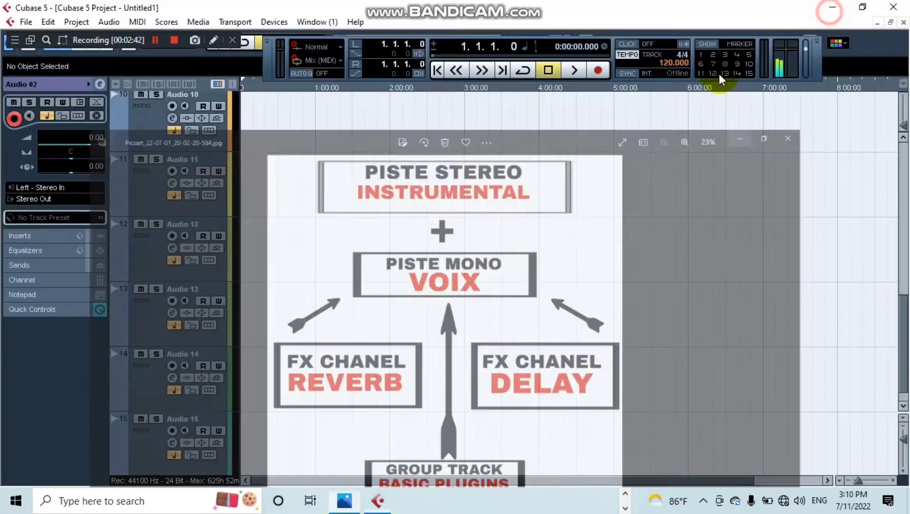
Add a stereo FX channel track with the H-Delay Mono/Stereo effect below the audio tracks and close its plugin window.
{"action": "scroll", "coordinate": [264, 350], "scroll_direction": "down", "scroll_amount": 2}
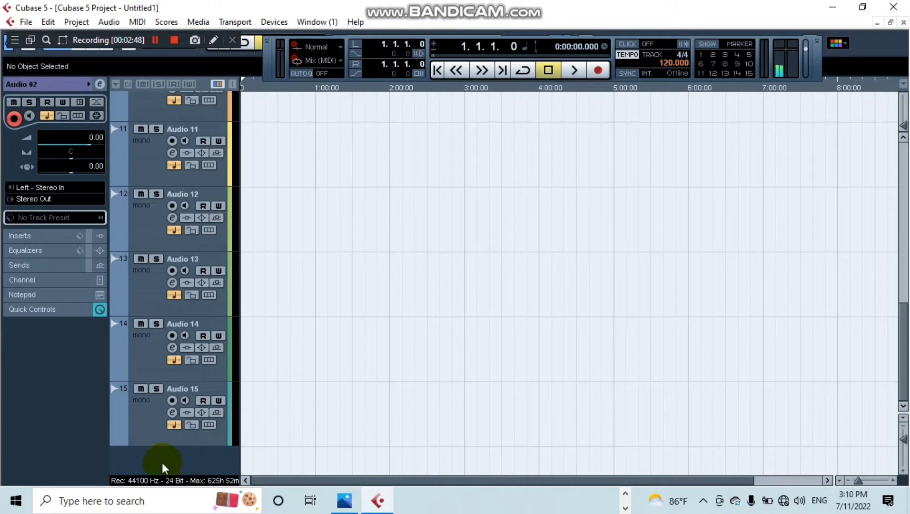
{"action": "right_click", "coordinate": [177, 462]}
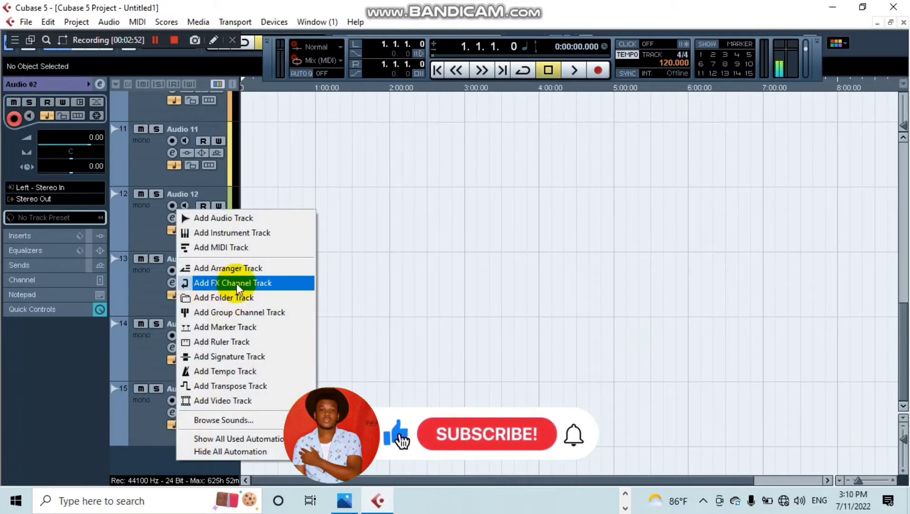
{"action": "left_click", "coordinate": [224, 283]}
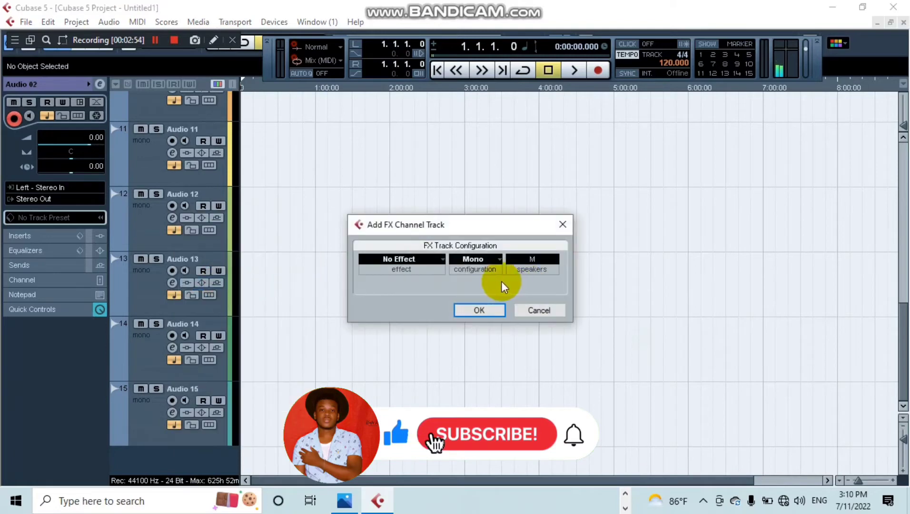
{"action": "left_click", "coordinate": [423, 264]}
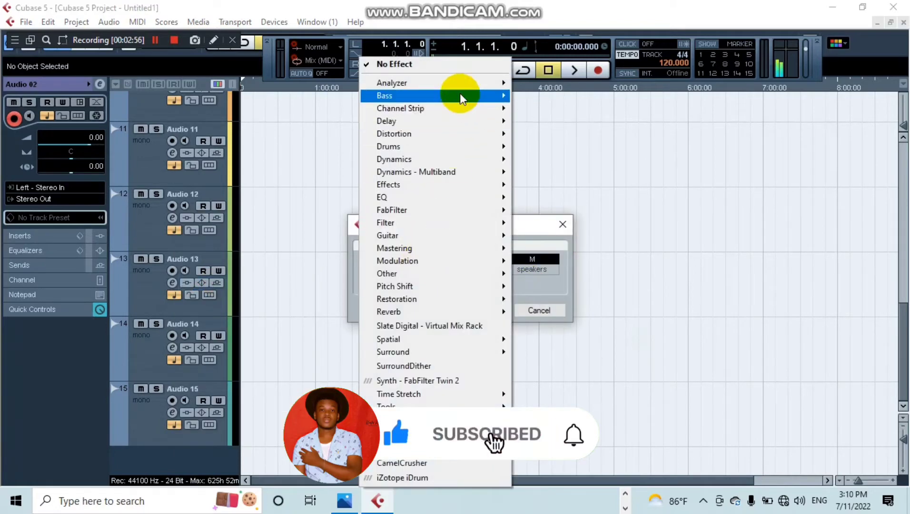
{"action": "mouse_move", "coordinate": [507, 122]}
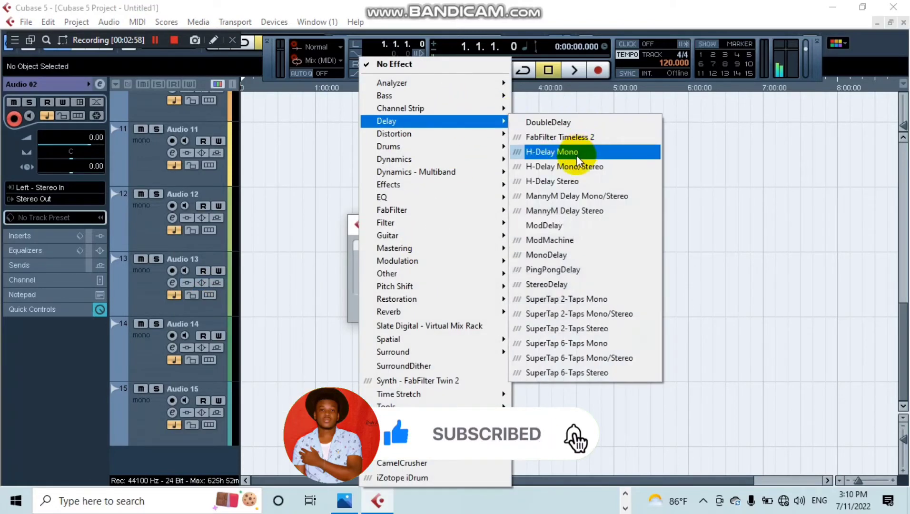
{"action": "left_click", "coordinate": [576, 168]}
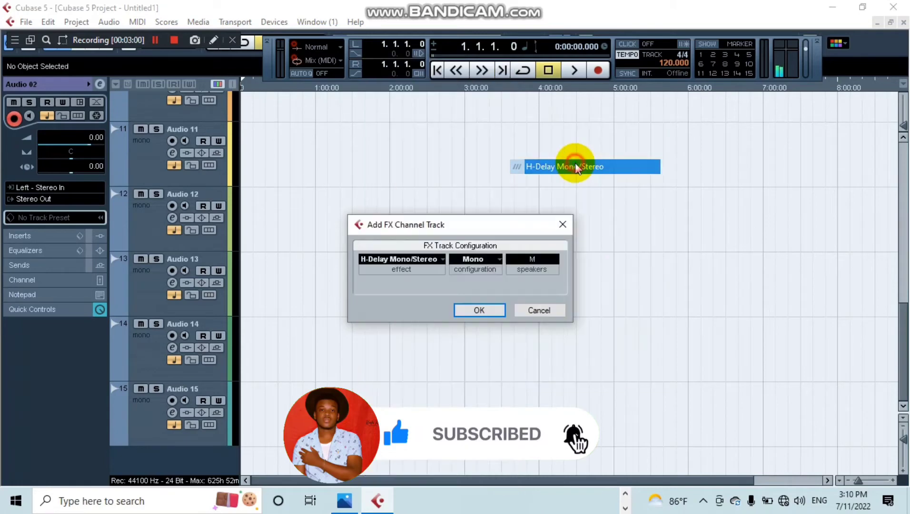
{"action": "left_click", "coordinate": [480, 259]}
{"action": "left_click", "coordinate": [483, 287]}
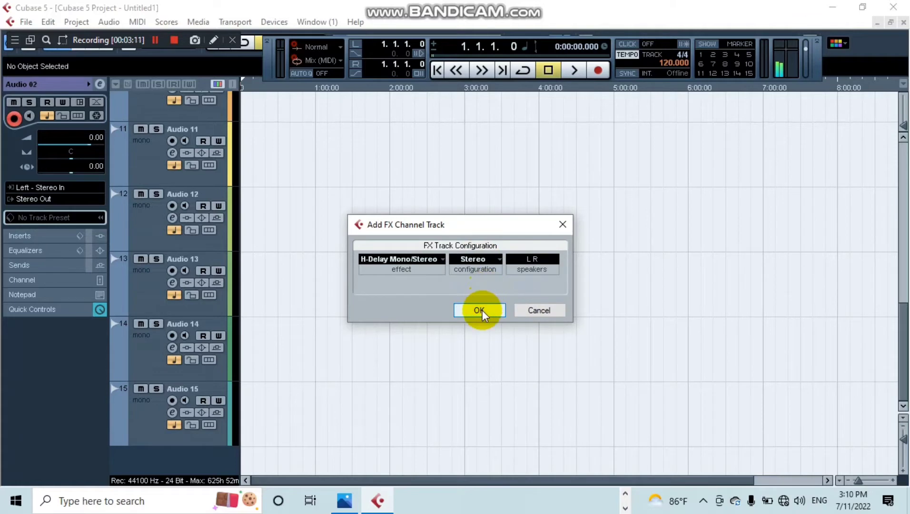
{"action": "left_click", "coordinate": [479, 311]}
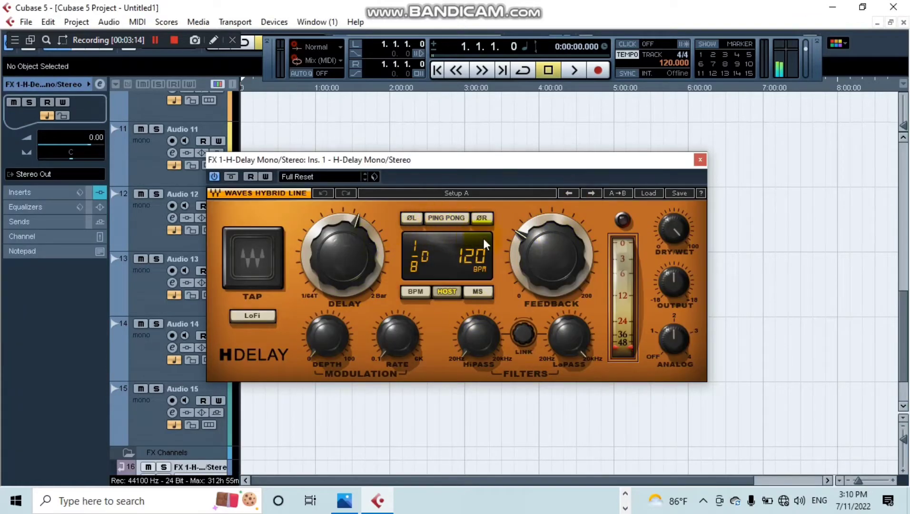
{"action": "left_click", "coordinate": [705, 162]}
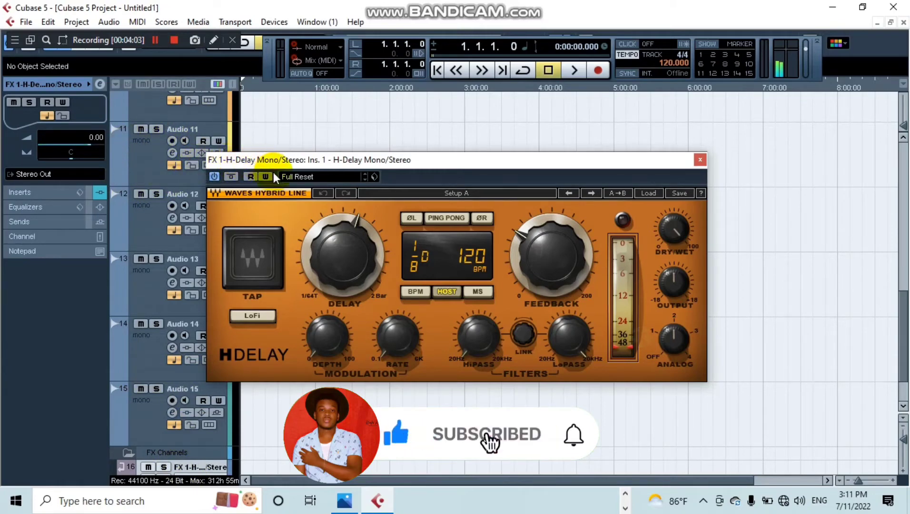
{"action": "left_click", "coordinate": [699, 160]}
Add a second stereo FX channel track with the Reverb A effect and close its plugin window.
{"action": "scroll", "coordinate": [421, 290], "scroll_direction": "down", "scroll_amount": 3}
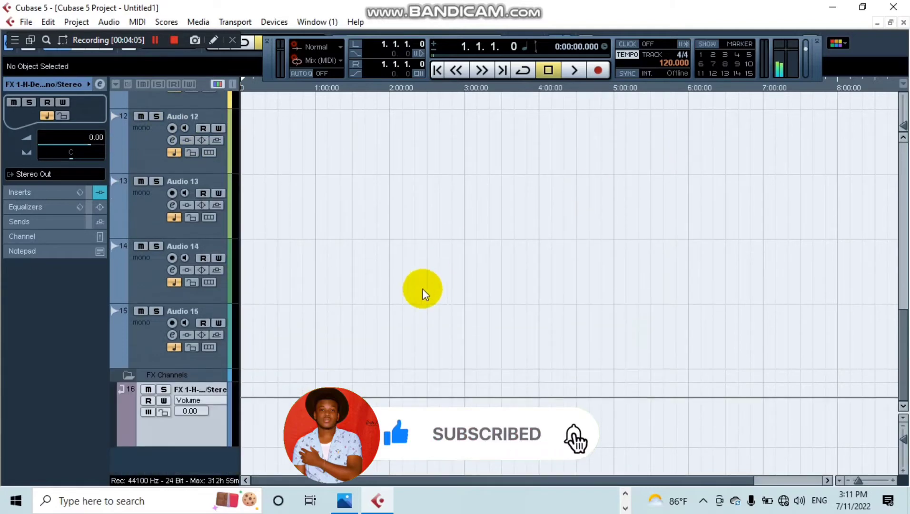
{"action": "right_click", "coordinate": [165, 459]}
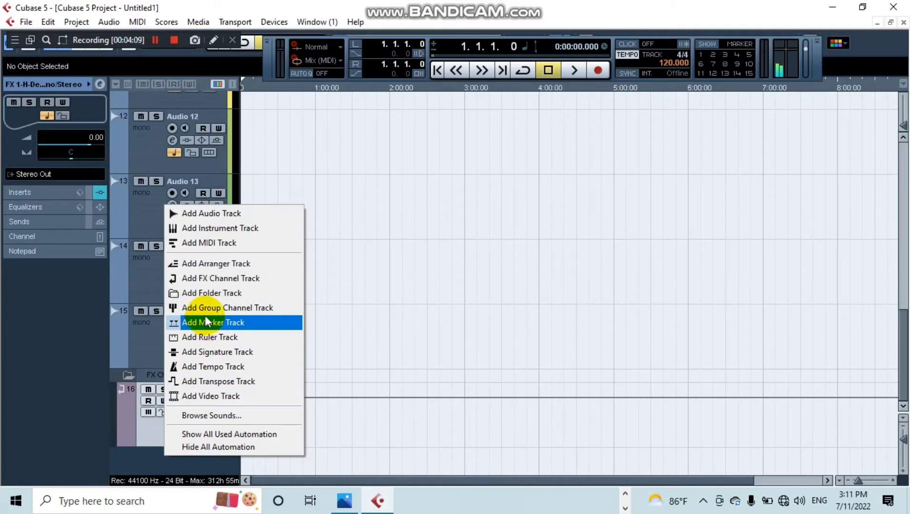
{"action": "left_click", "coordinate": [226, 280]}
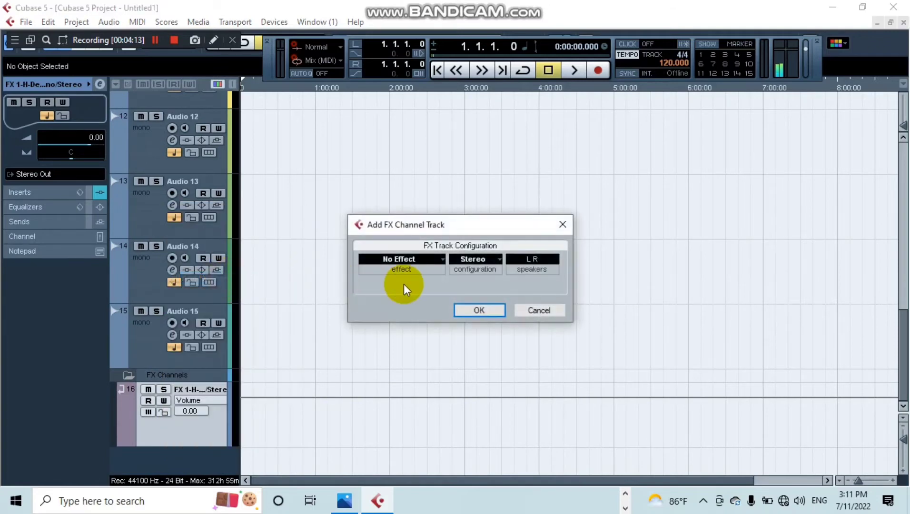
{"action": "left_click", "coordinate": [406, 261]}
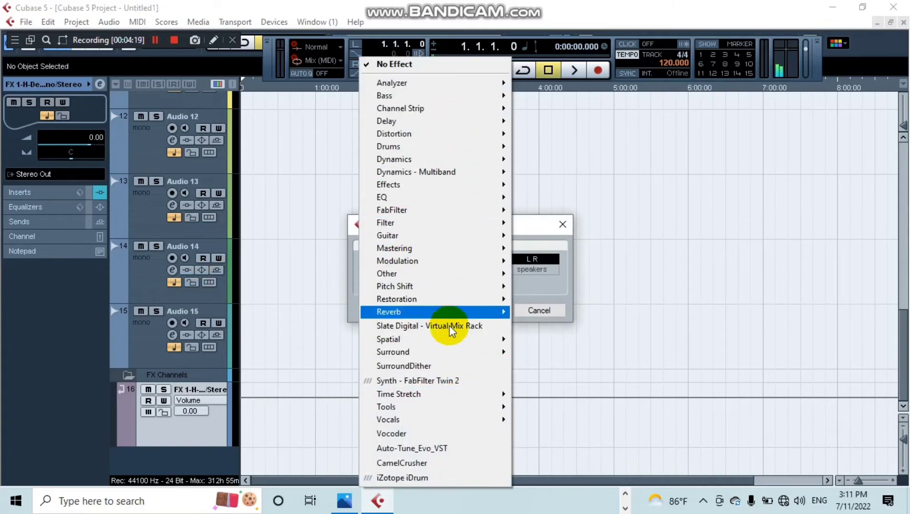
{"action": "mouse_move", "coordinate": [478, 311]}
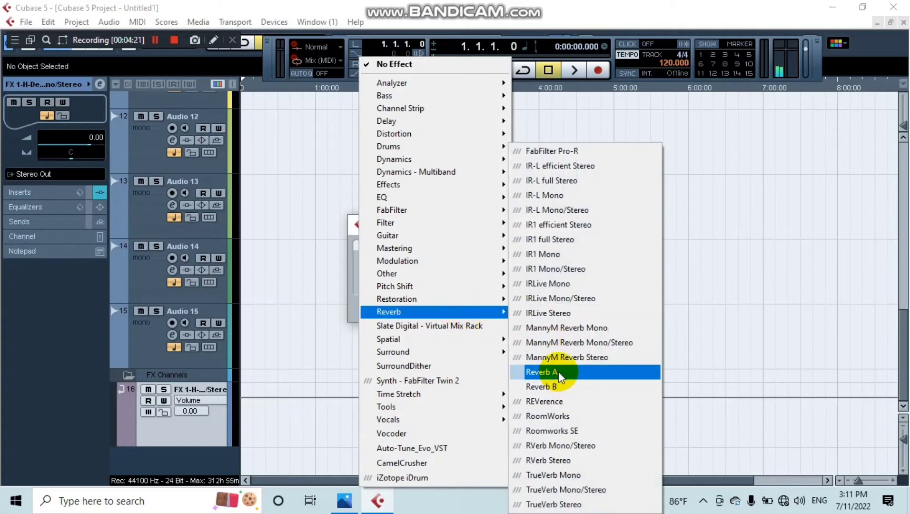
{"action": "left_click", "coordinate": [559, 371]}
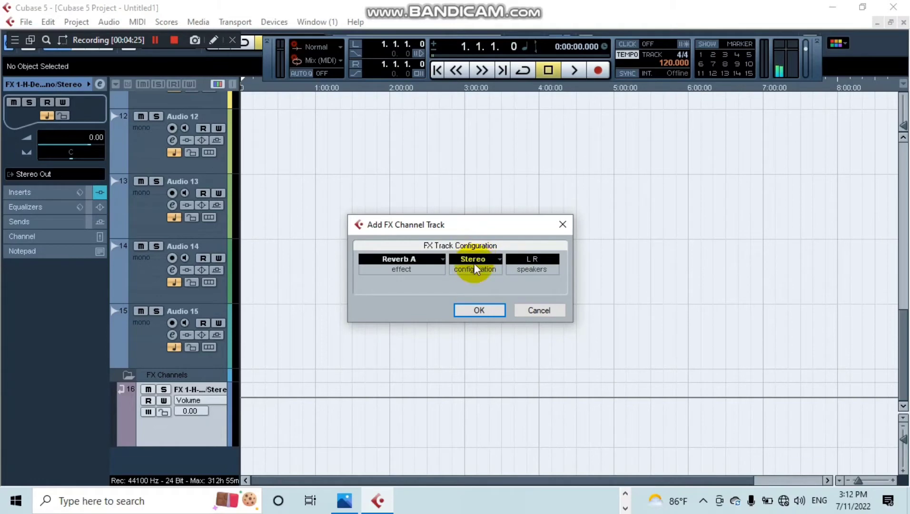
{"action": "left_click", "coordinate": [478, 310]}
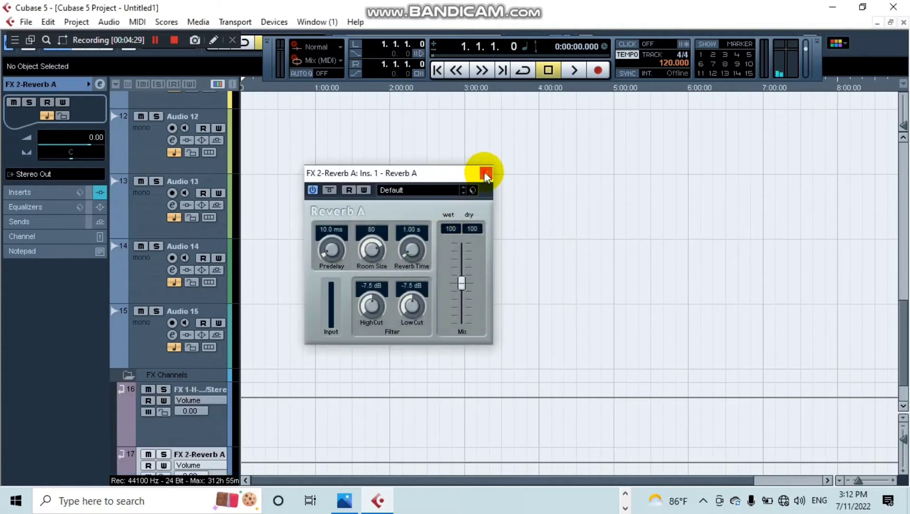
{"action": "left_click", "coordinate": [485, 174]}
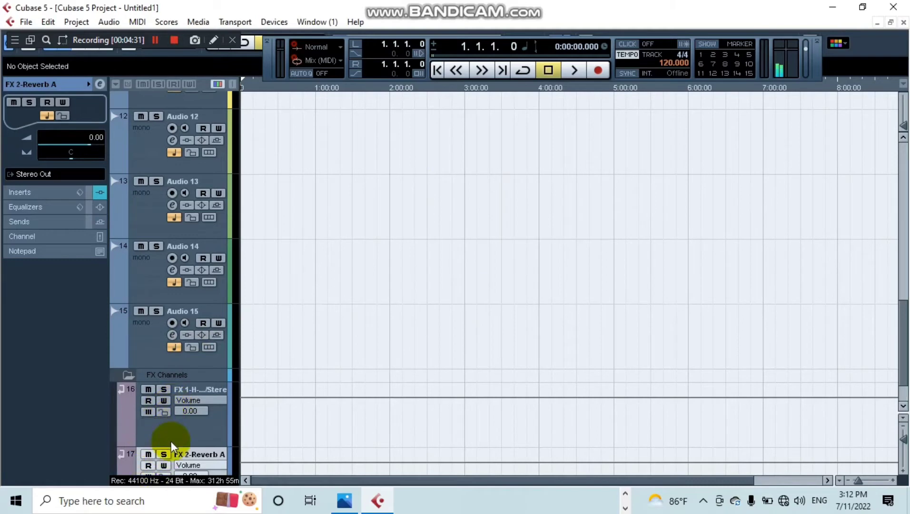
Rename the Audio 02 track as LEAD.
{"action": "scroll", "coordinate": [240, 283], "scroll_direction": "up", "scroll_amount": 5}
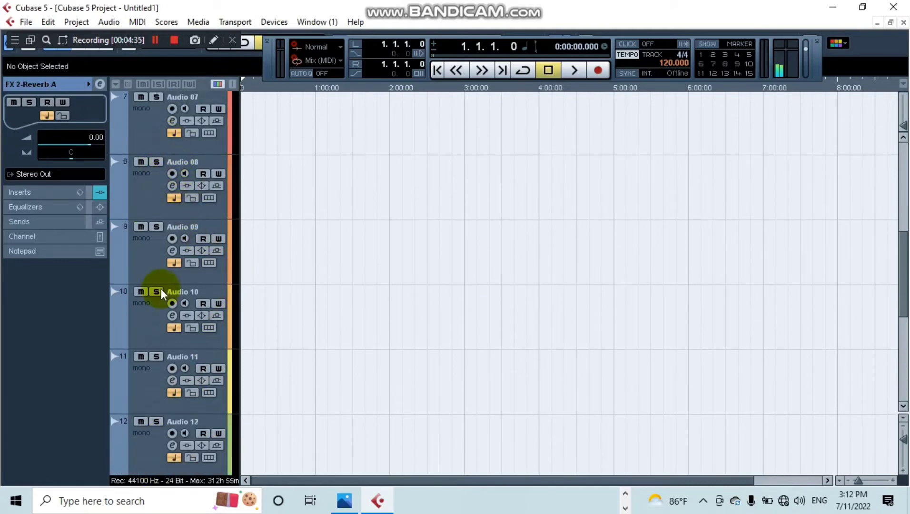
{"action": "scroll", "coordinate": [354, 286], "scroll_direction": "up", "scroll_amount": 1}
{"action": "scroll", "coordinate": [354, 285], "scroll_direction": "up", "scroll_amount": 5}
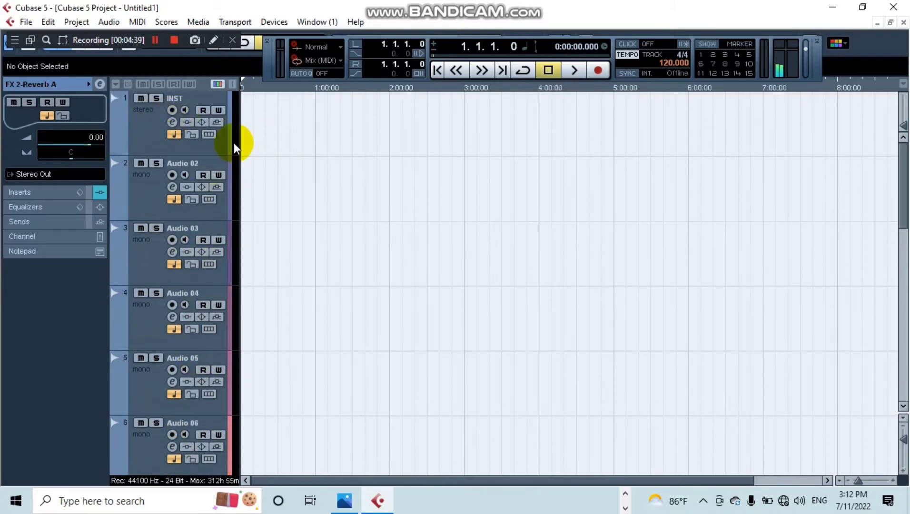
{"action": "double_click", "coordinate": [189, 164]}
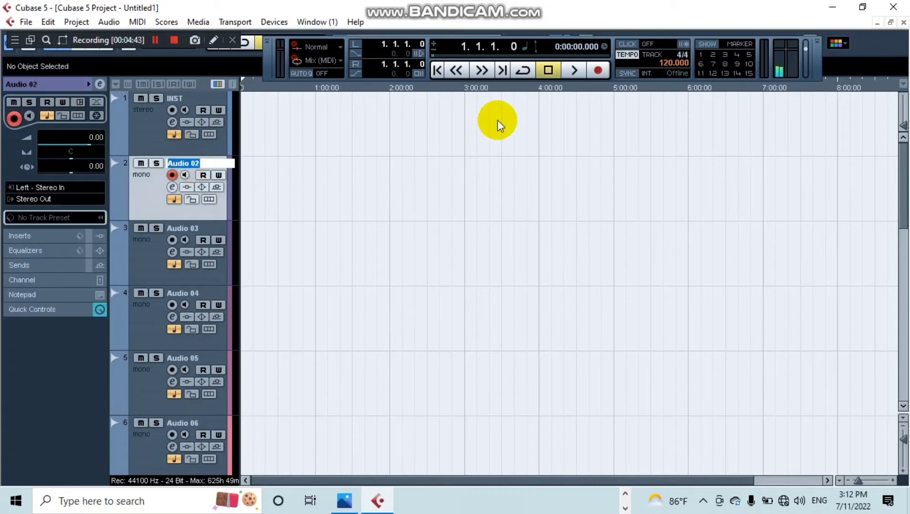
{"action": "type", "text": "LEAD"}
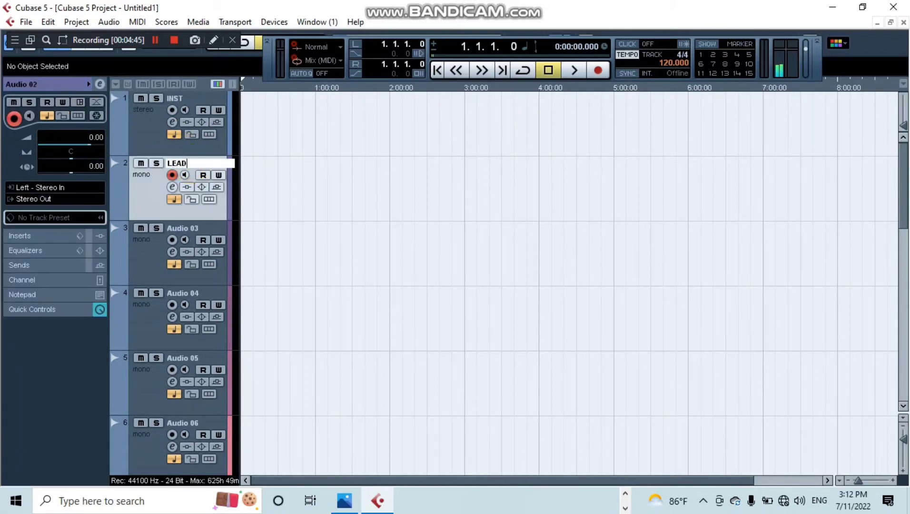
{"action": "left_click", "coordinate": [150, 260]}
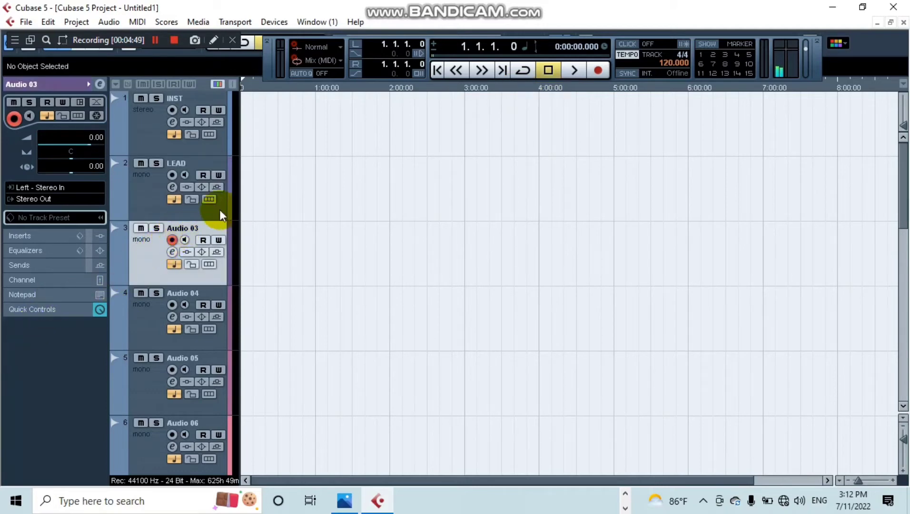
Switch to the image viewer, check the group track part of the layout diagram, and return to Cubase 5.
{"action": "scroll", "coordinate": [558, 375], "scroll_direction": "down", "scroll_amount": 2}
{"action": "scroll", "coordinate": [557, 374], "scroll_direction": "down", "scroll_amount": 10}
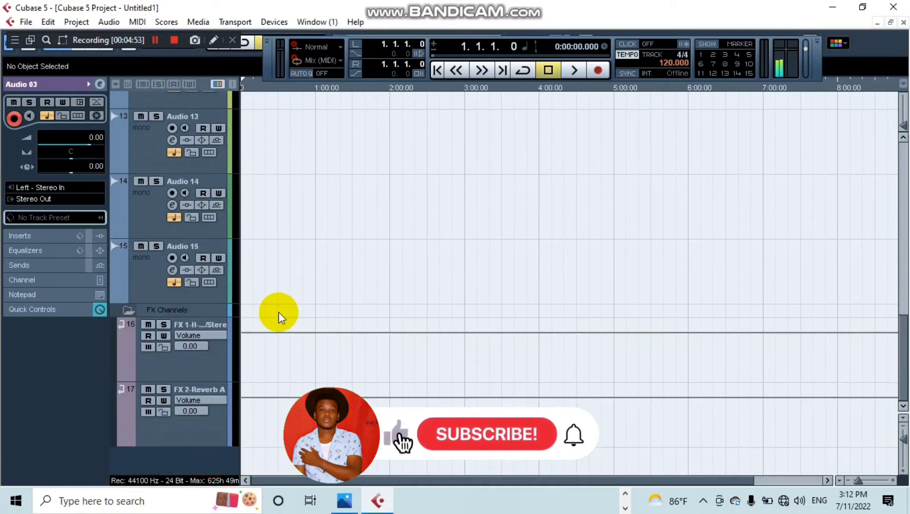
{"action": "left_click", "coordinate": [833, 11]}
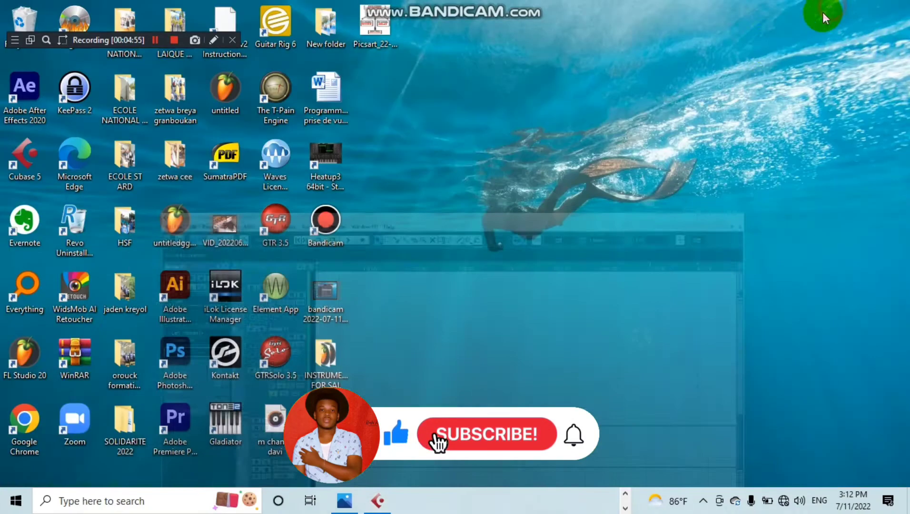
{"action": "left_click", "coordinate": [340, 500]}
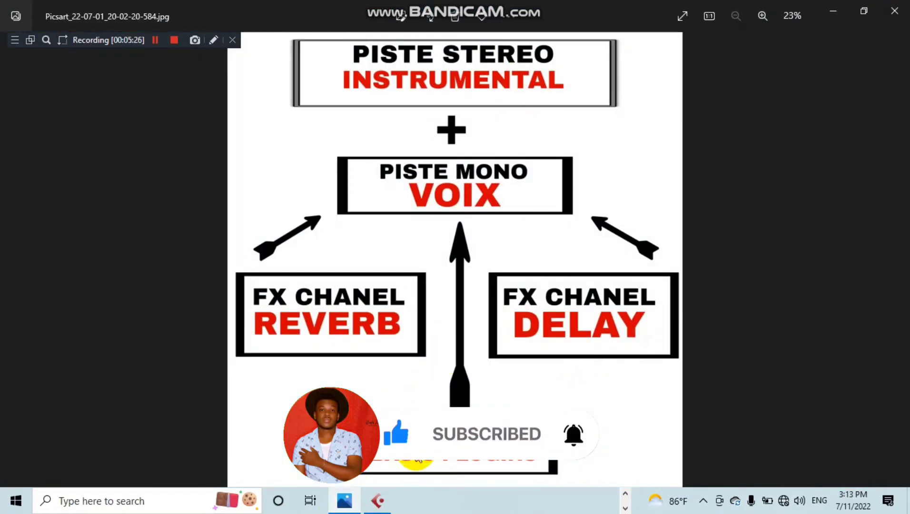
{"action": "left_click", "coordinate": [835, 12]}
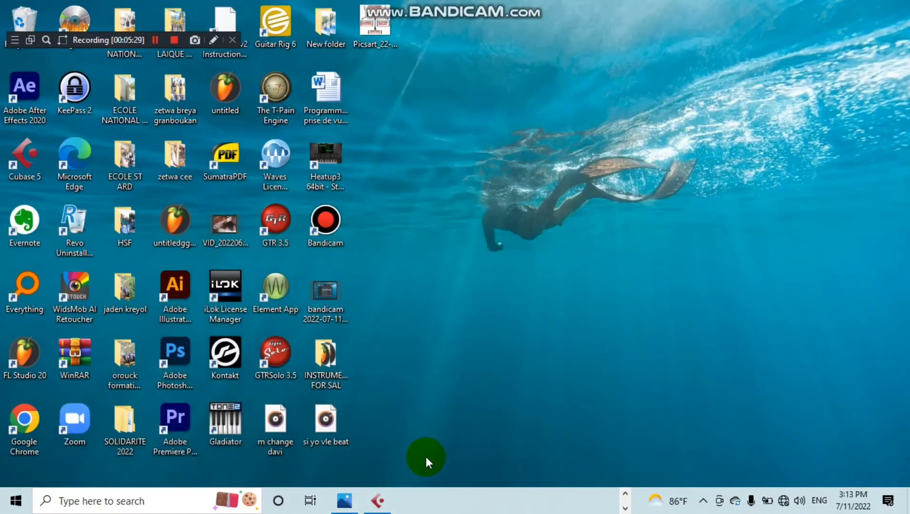
{"action": "left_click", "coordinate": [379, 506]}
Add one stereo group channel track to the project below the FX channels.
{"action": "scroll", "coordinate": [264, 385], "scroll_direction": "down", "scroll_amount": 1}
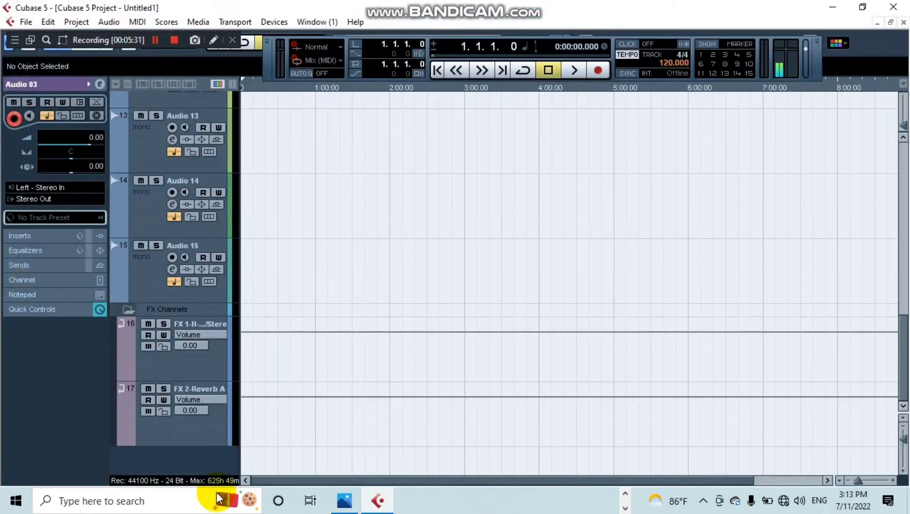
{"action": "right_click", "coordinate": [179, 464]}
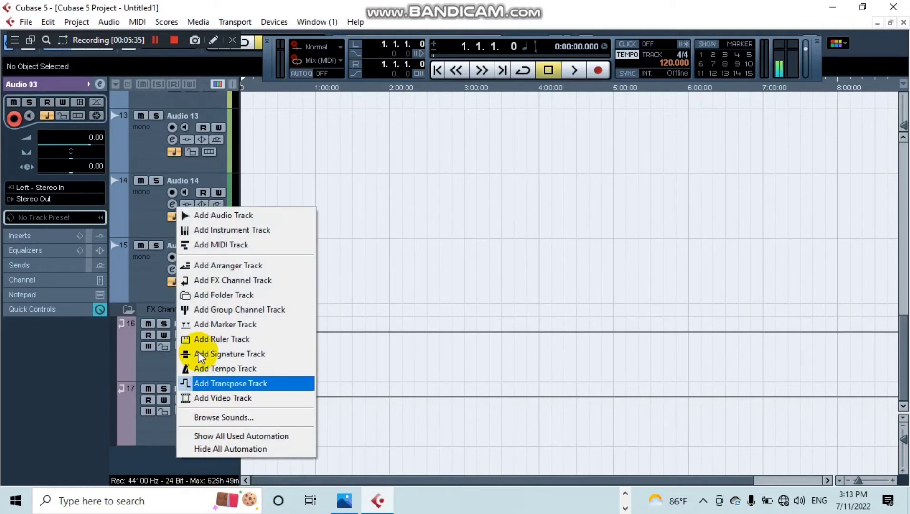
{"action": "left_click", "coordinate": [261, 311]}
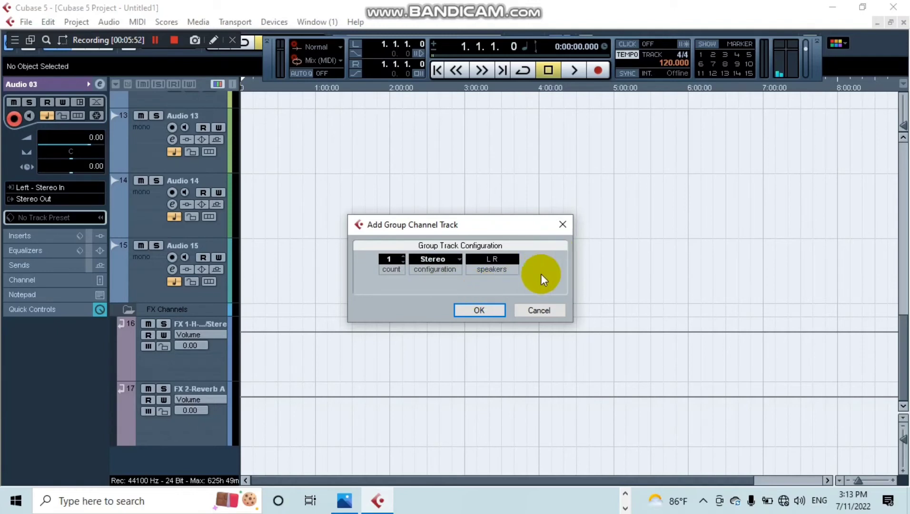
{"action": "left_click", "coordinate": [493, 311]}
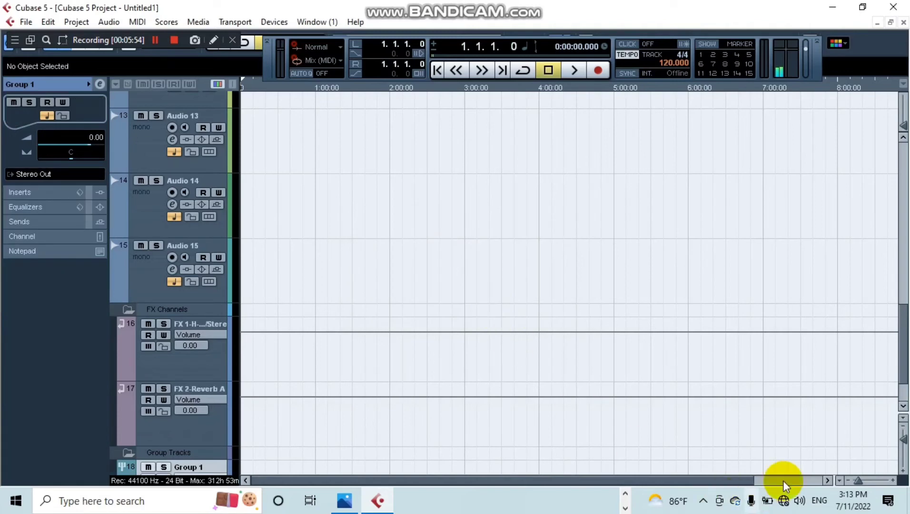
Reduce the height of all tracks so the whole list from INST to the group track fits in the project window.
{"action": "scroll", "coordinate": [409, 340], "scroll_direction": "up", "scroll_amount": 5}
{"action": "scroll", "coordinate": [420, 358], "scroll_direction": "up", "scroll_amount": 3}
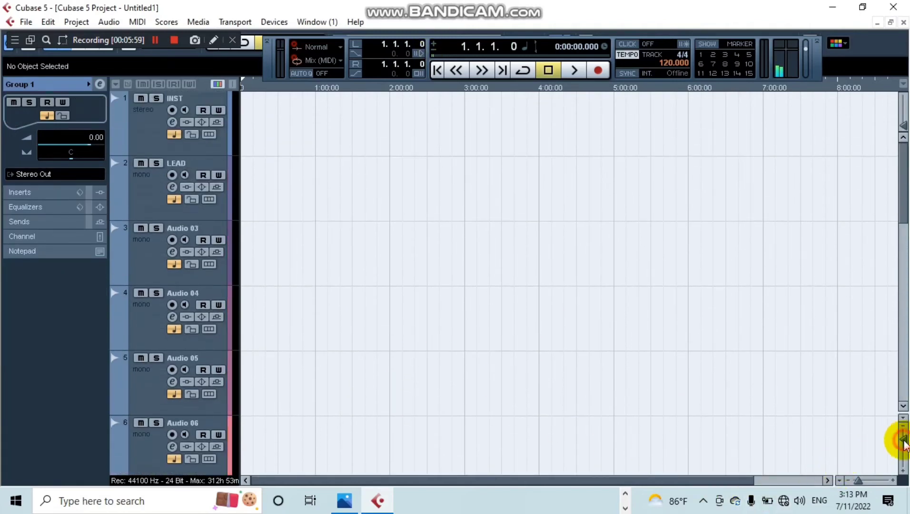
{"action": "left_click_drag", "start_coordinate": [903, 442], "coordinate": [905, 438]}
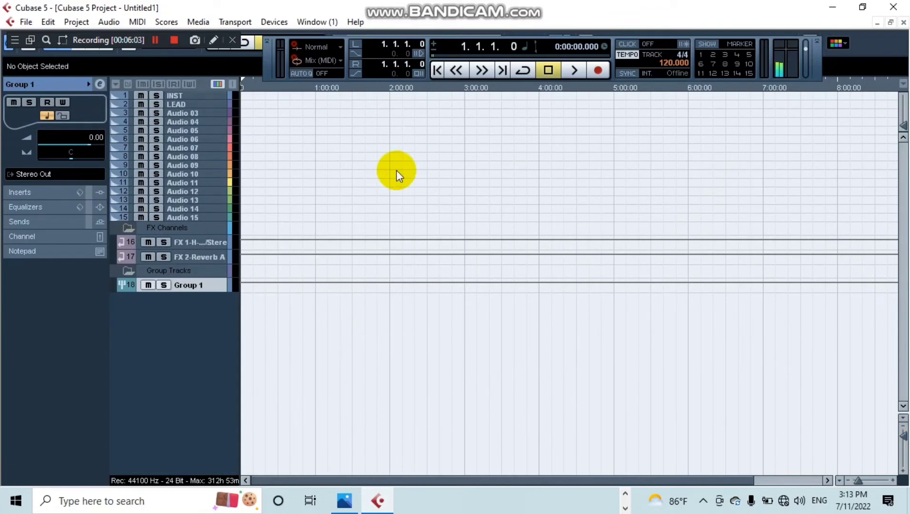
Compare the layout diagram in the image viewer with the Cubase 5 track list, ending on the diagram.
{"action": "left_click", "coordinate": [834, 8]}
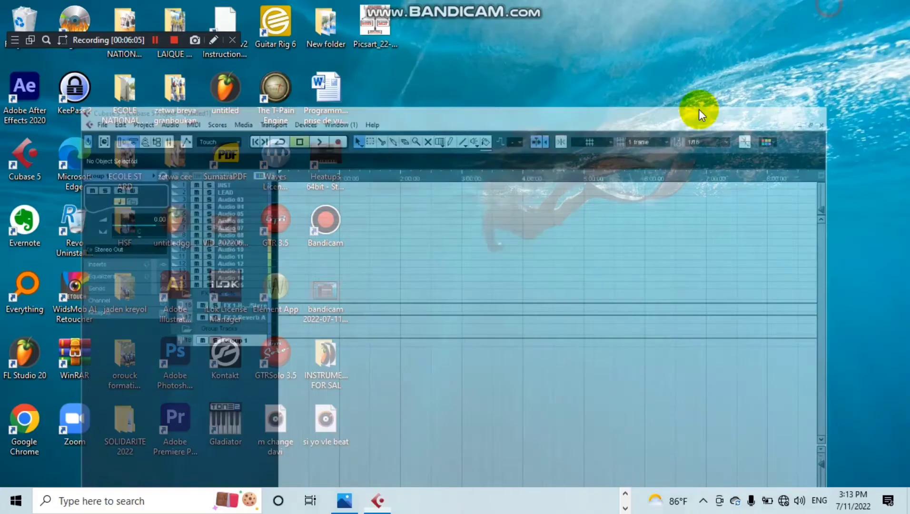
{"action": "left_click", "coordinate": [345, 502]}
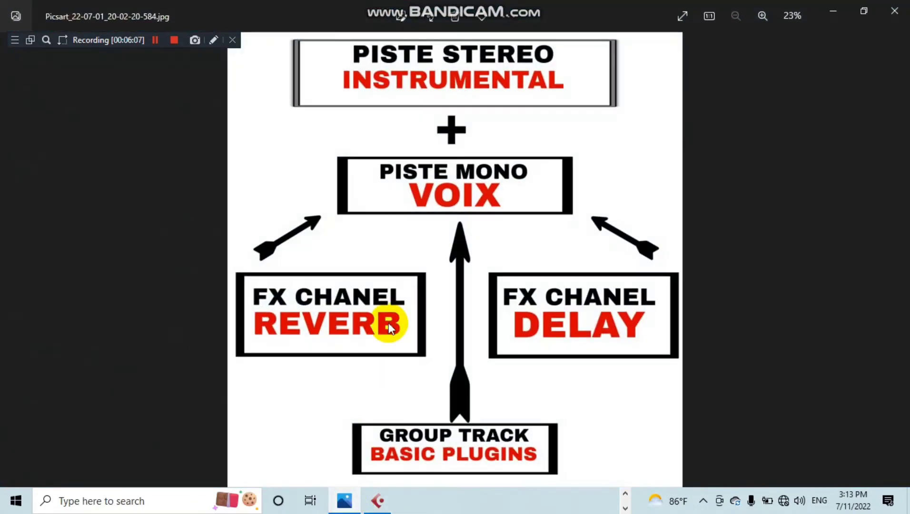
{"action": "left_click", "coordinate": [836, 12]}
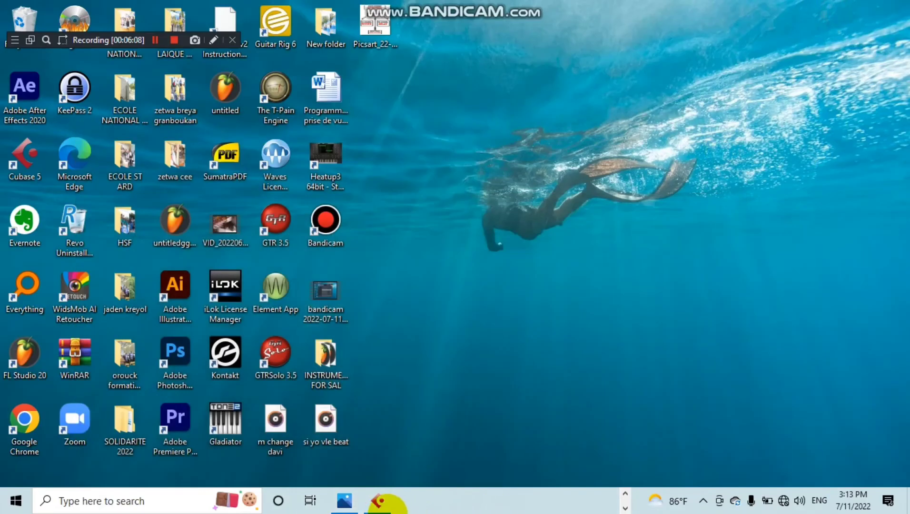
{"action": "left_click", "coordinate": [378, 501]}
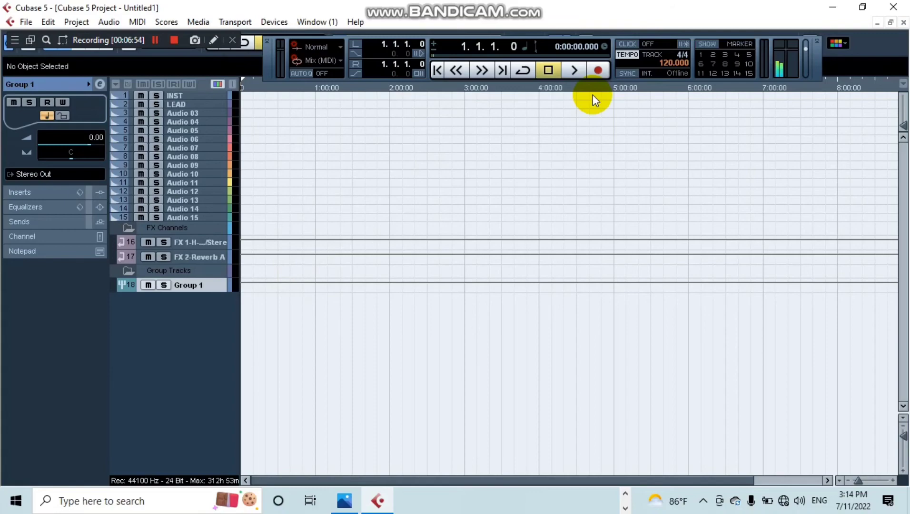
{"action": "left_click", "coordinate": [832, 7]}
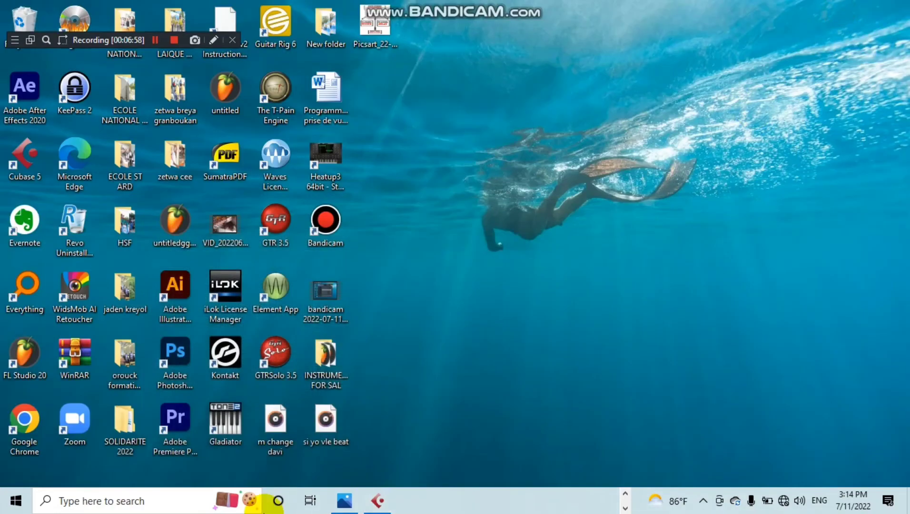
{"action": "left_click", "coordinate": [344, 500]}
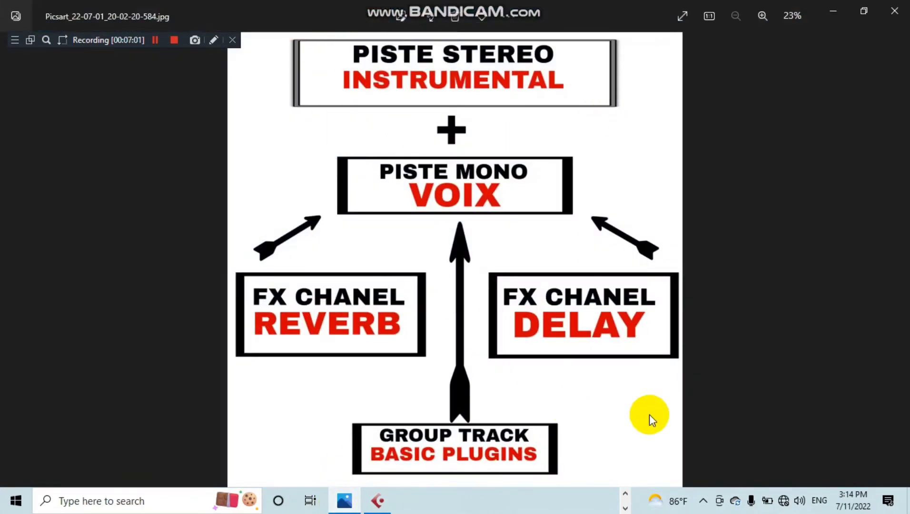